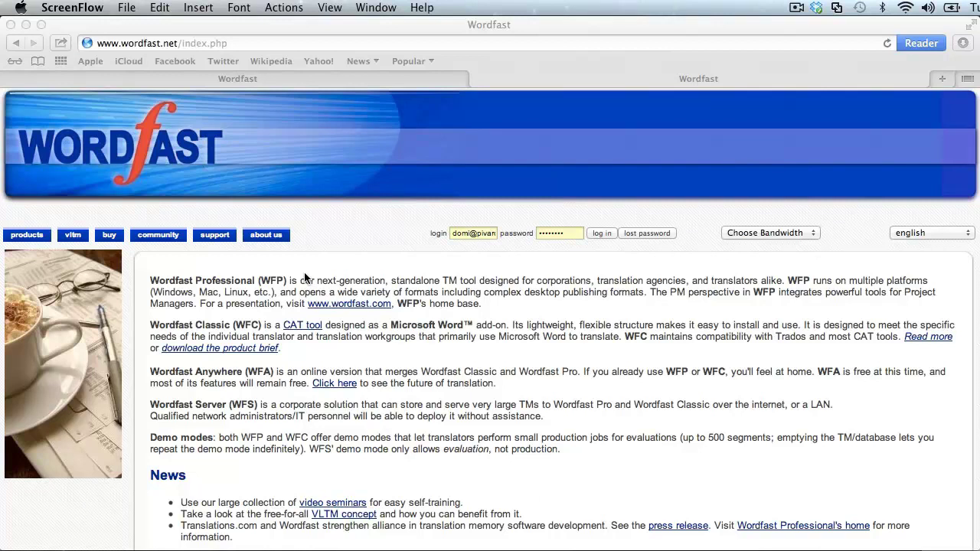
Go from Products > Download to the page listing Wordfast demo versions and user manuals.
{"action": "left_click", "coordinate": [35, 237]}
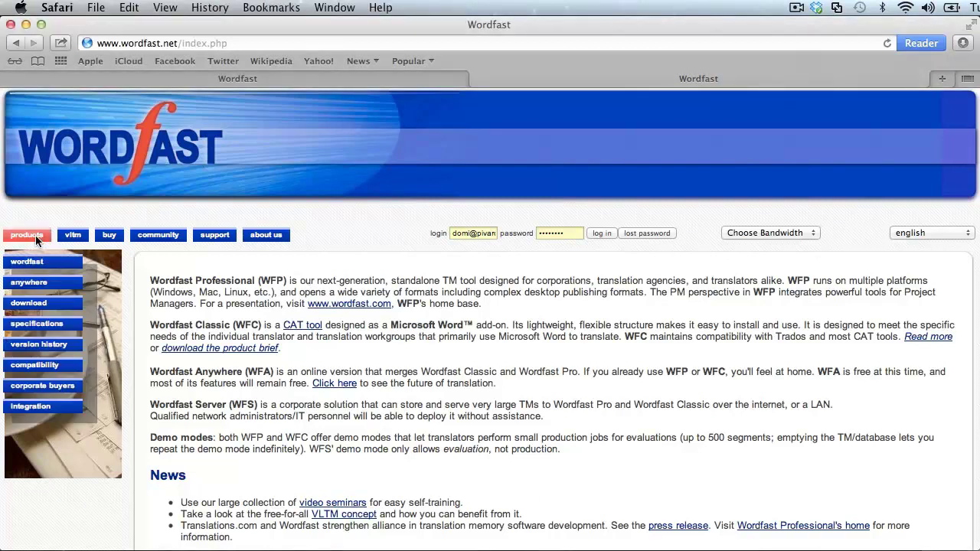
{"action": "left_click", "coordinate": [37, 304]}
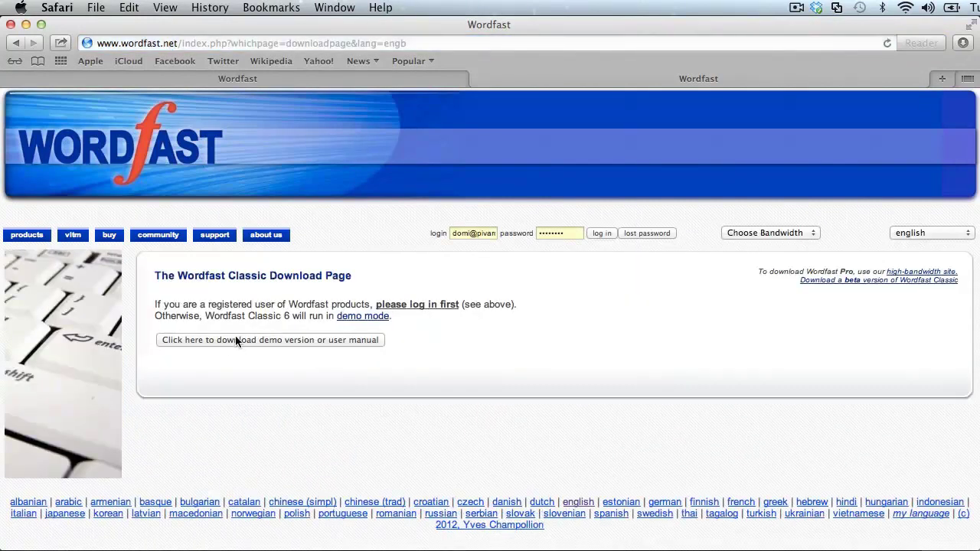
{"action": "left_click", "coordinate": [236, 341]}
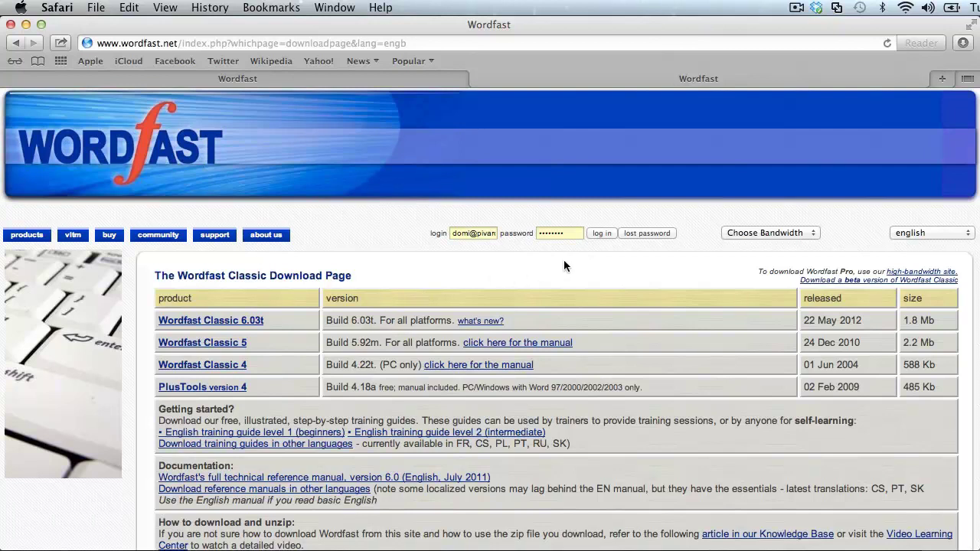
Log in, go to the registered-user Classic download page, and download Wordfast Classic 6.03t.
{"action": "left_click", "coordinate": [601, 232]}
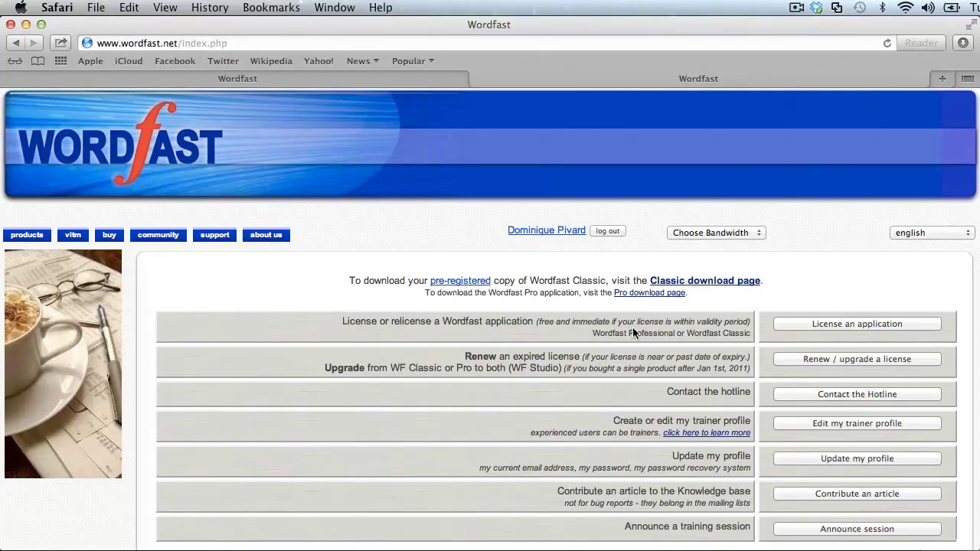
{"action": "left_click", "coordinate": [715, 282]}
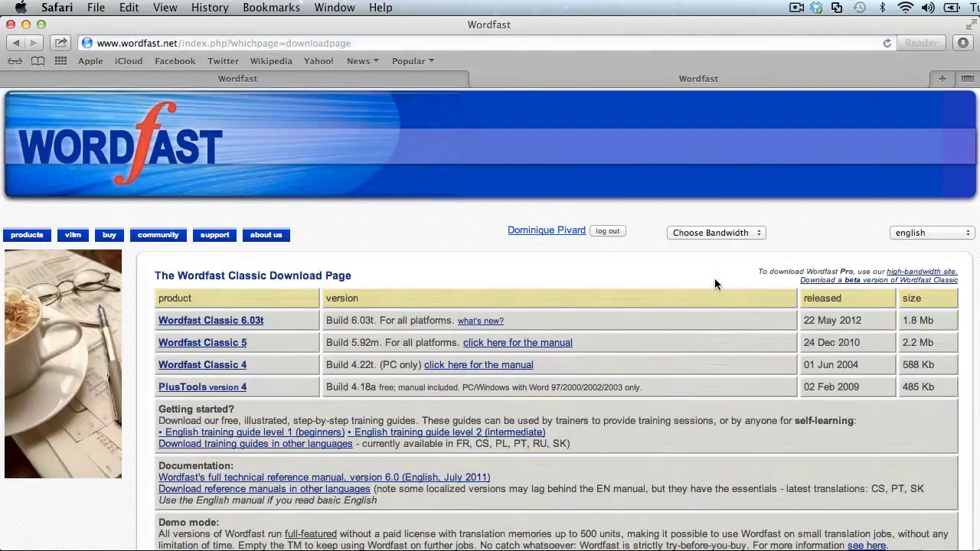
{"action": "left_click", "coordinate": [239, 321]}
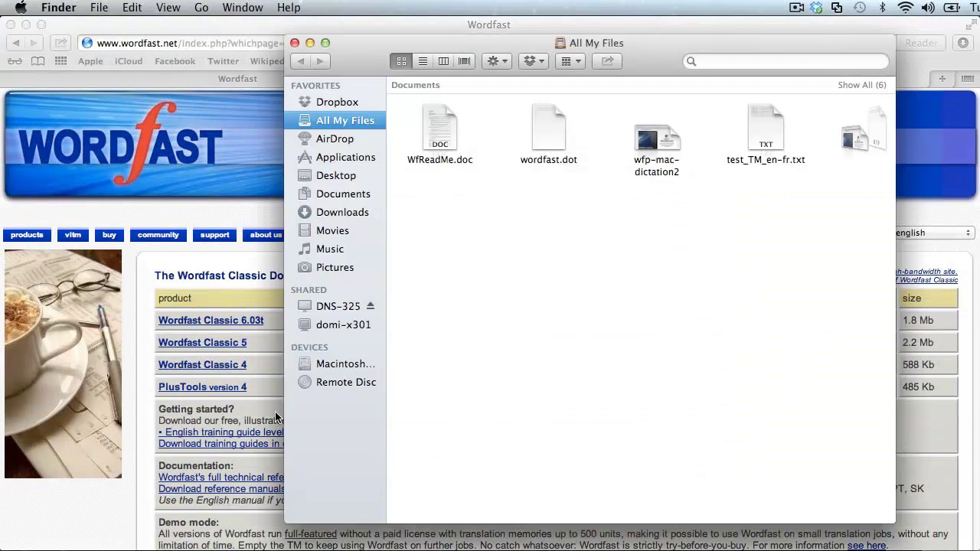
Show the Downloads folder on the left and open a second Finder window.
{"action": "left_click", "coordinate": [343, 213]}
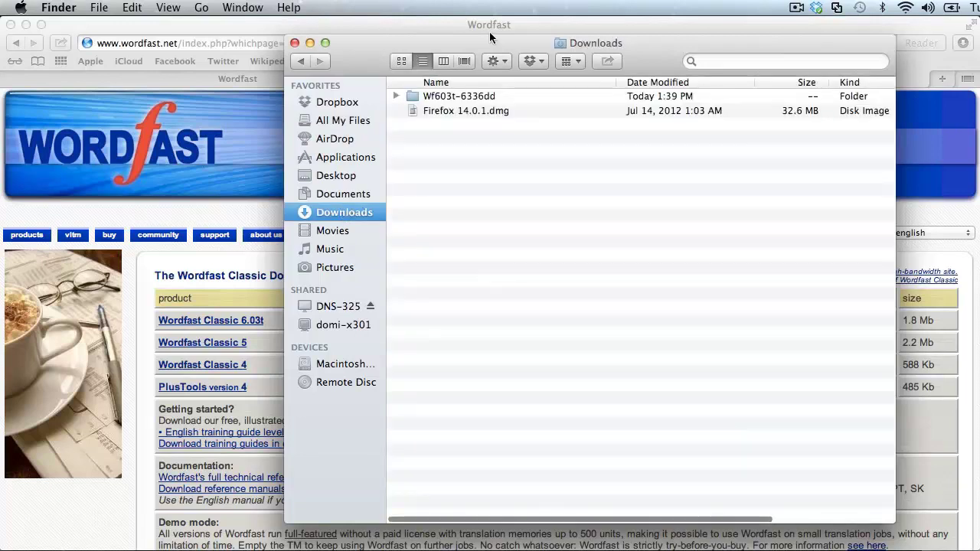
{"action": "left_click_drag", "start_coordinate": [487, 40], "coordinate": [223, 50]}
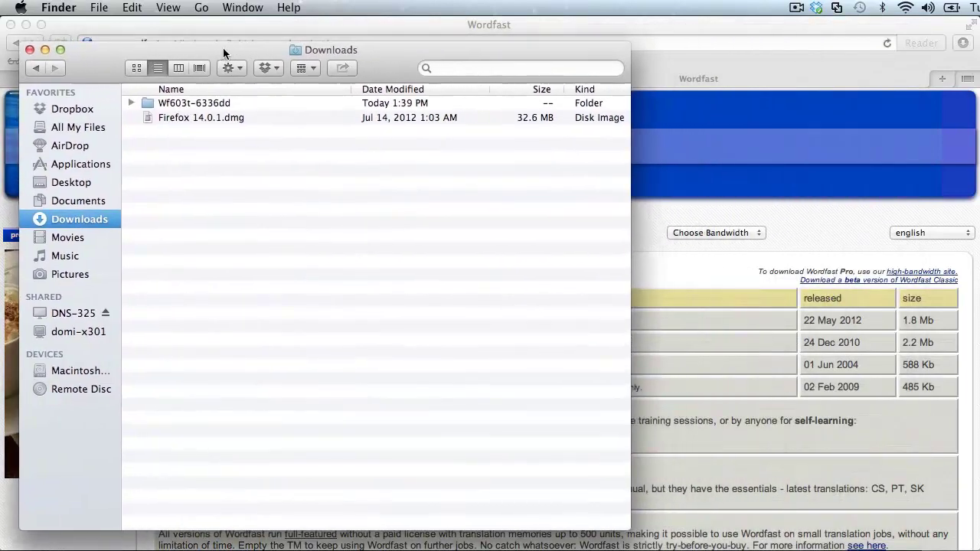
{"action": "left_click", "coordinate": [97, 7]}
{"action": "left_click", "coordinate": [115, 26]}
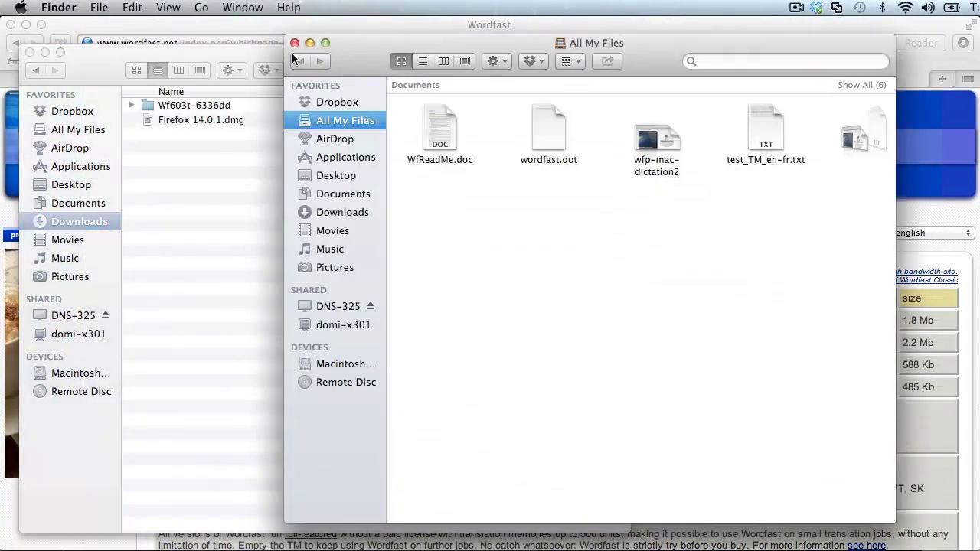
Create a folder named 'Wordfast' in the home folder.
{"action": "left_click", "coordinate": [202, 8]}
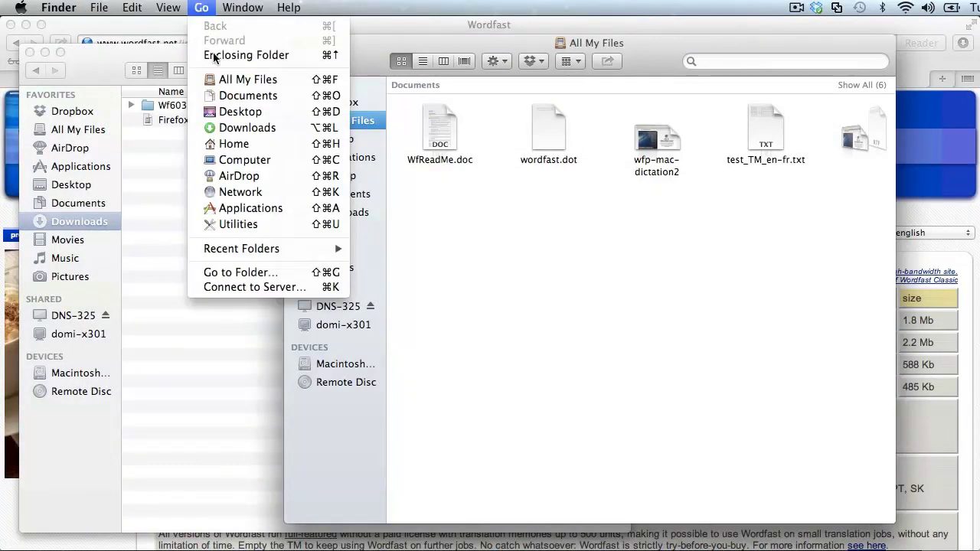
{"action": "left_click", "coordinate": [228, 144]}
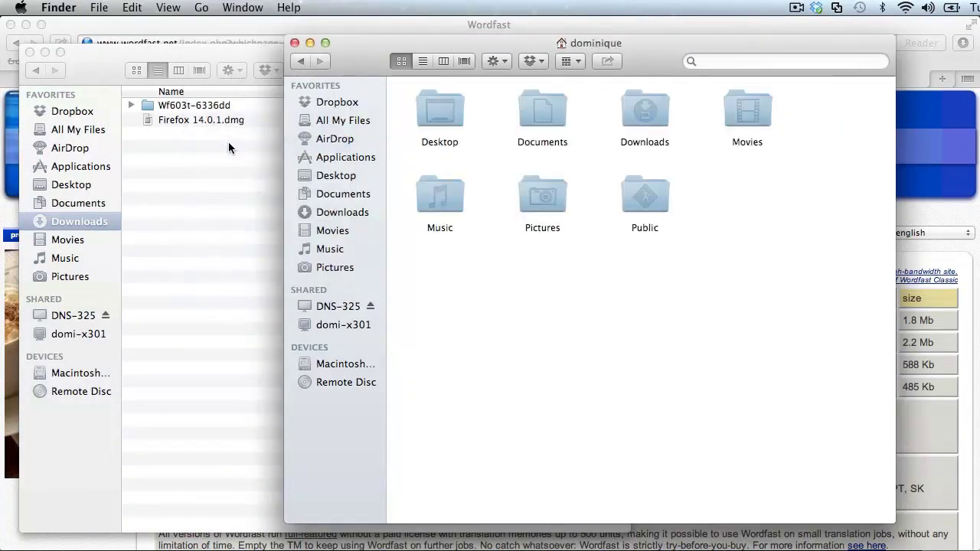
{"action": "right_click", "coordinate": [706, 198]}
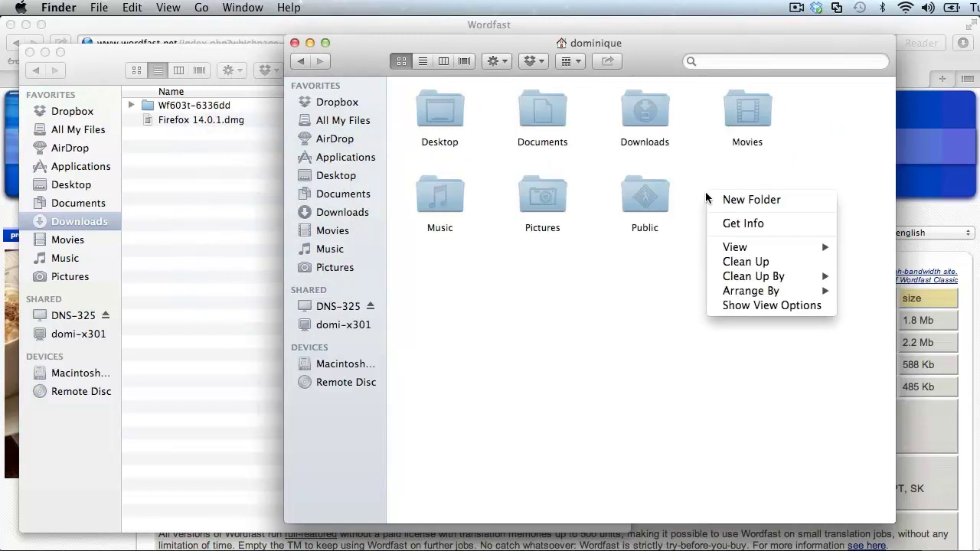
{"action": "left_click", "coordinate": [722, 200]}
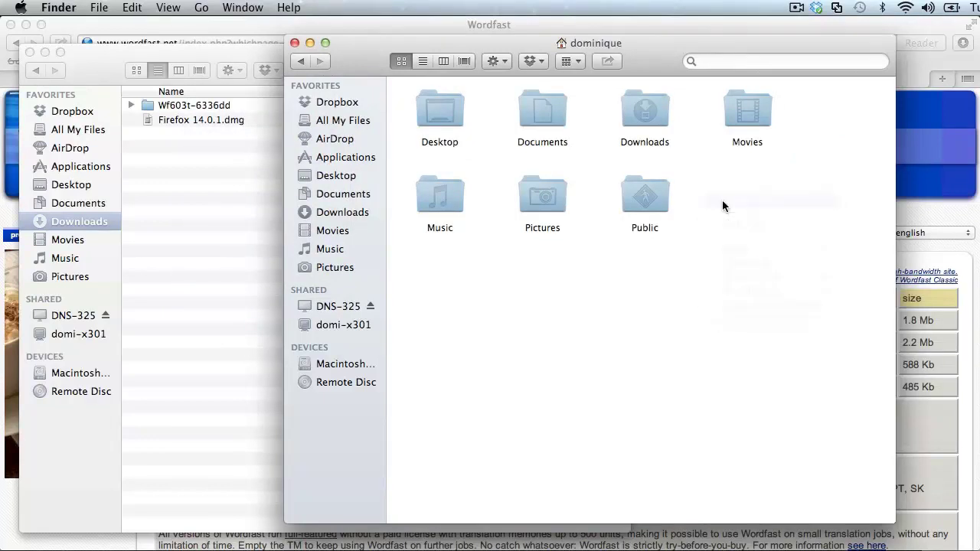
{"action": "type", "text": "W"}
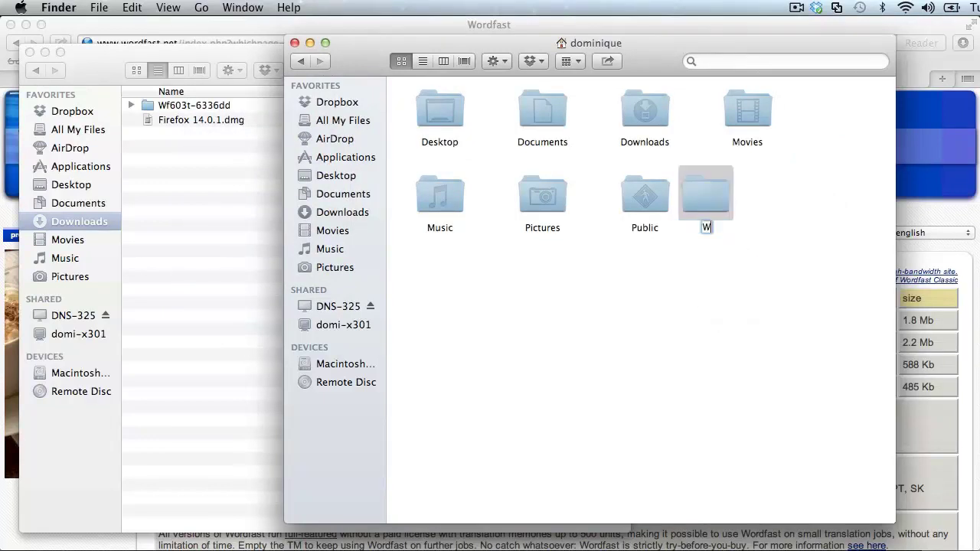
{"action": "type", "text": "ordfast"}
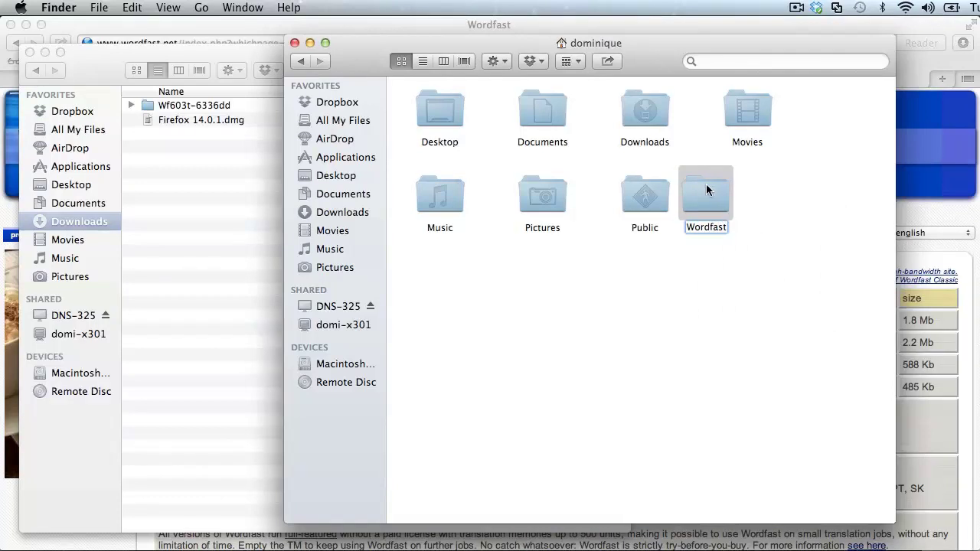
{"action": "key", "text": "Return"}
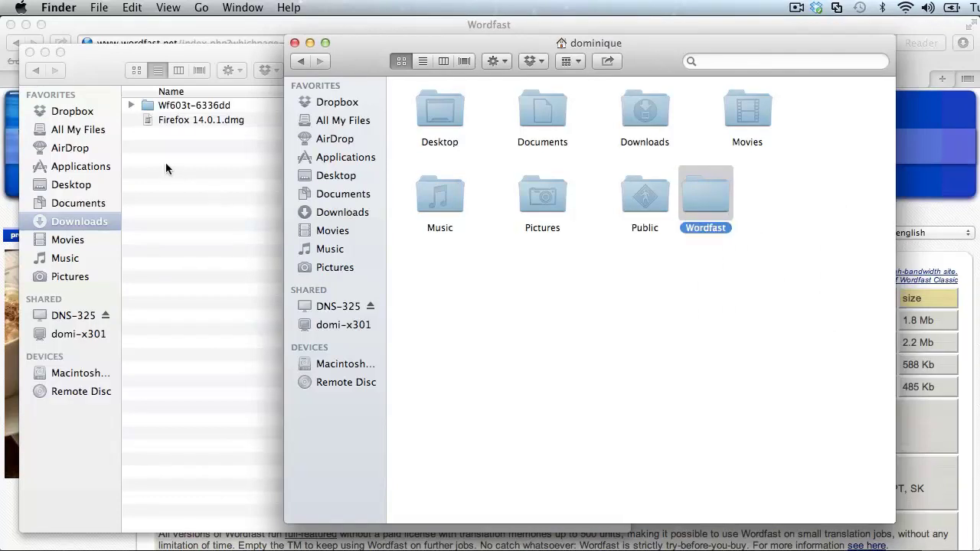
Expand Wf603t-6336dd in Downloads and drag wordfast.dot into the Wordfast folder.
{"action": "left_click", "coordinate": [163, 163]}
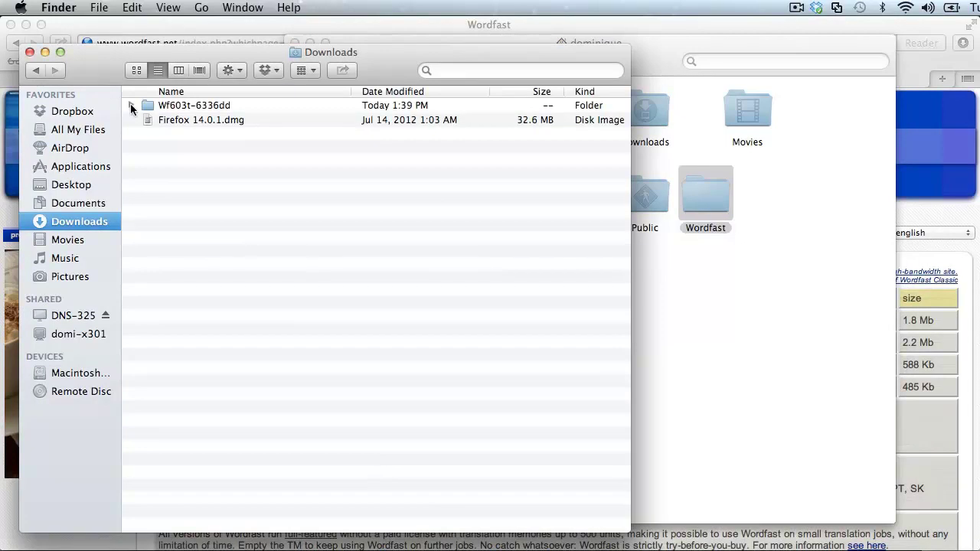
{"action": "left_click", "coordinate": [131, 106]}
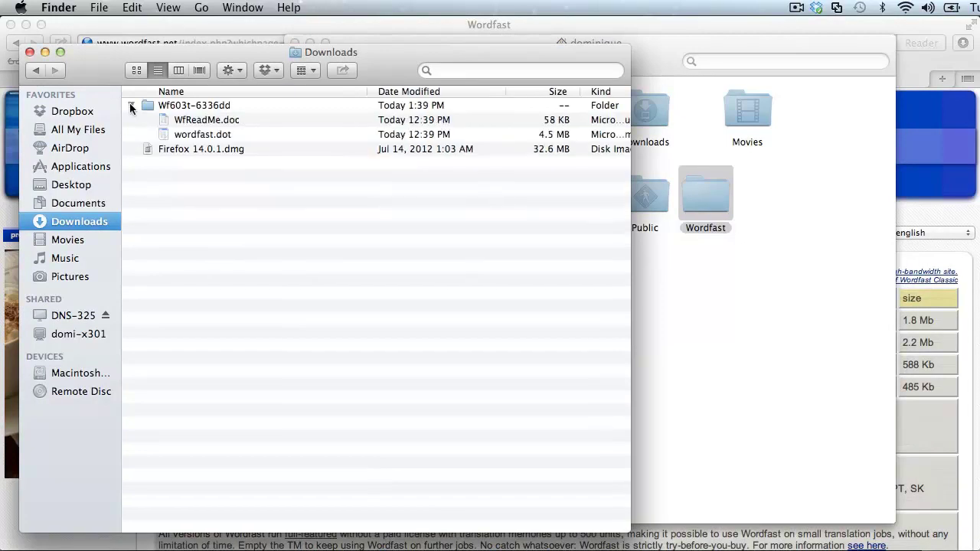
{"action": "left_click", "coordinate": [196, 136]}
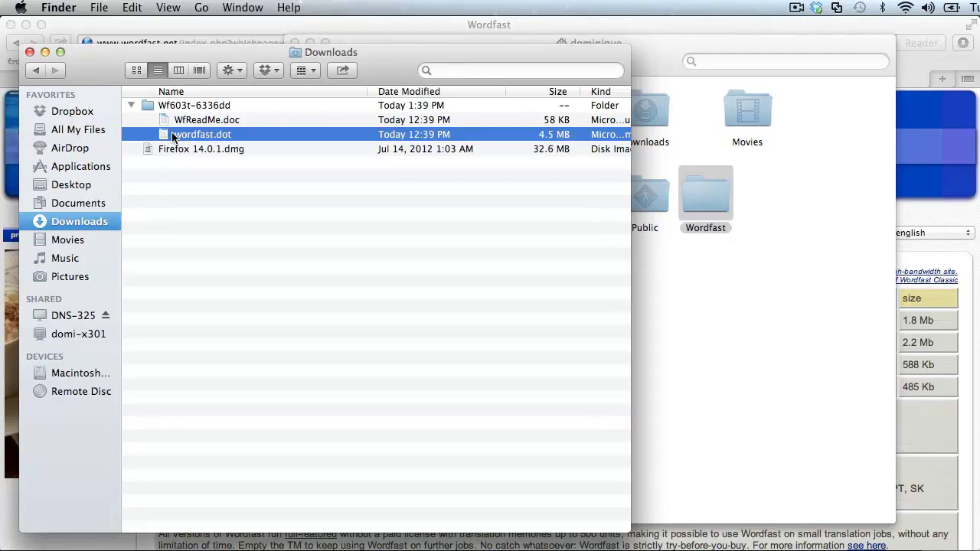
{"action": "left_click_drag", "start_coordinate": [174, 136], "coordinate": [710, 191]}
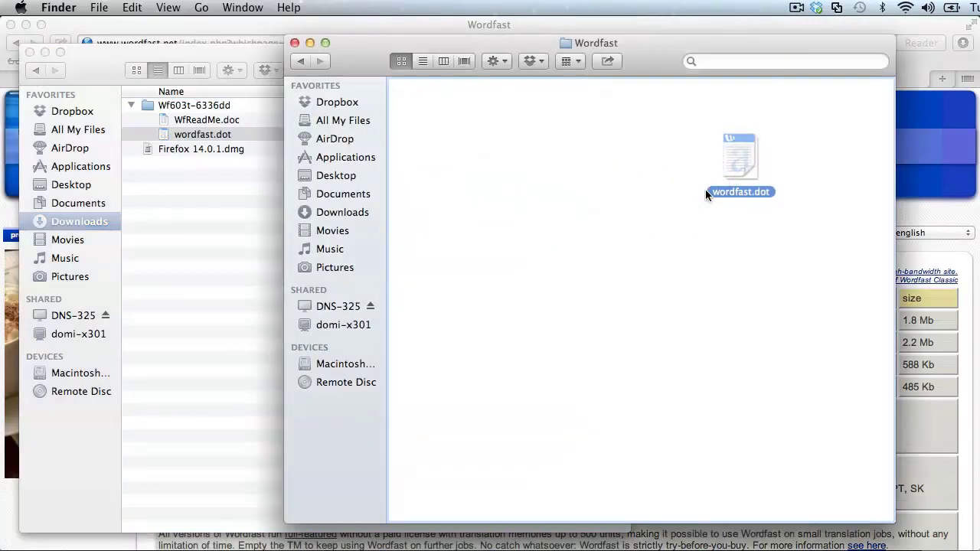
{"action": "left_click_drag", "start_coordinate": [710, 188], "coordinate": [705, 189]}
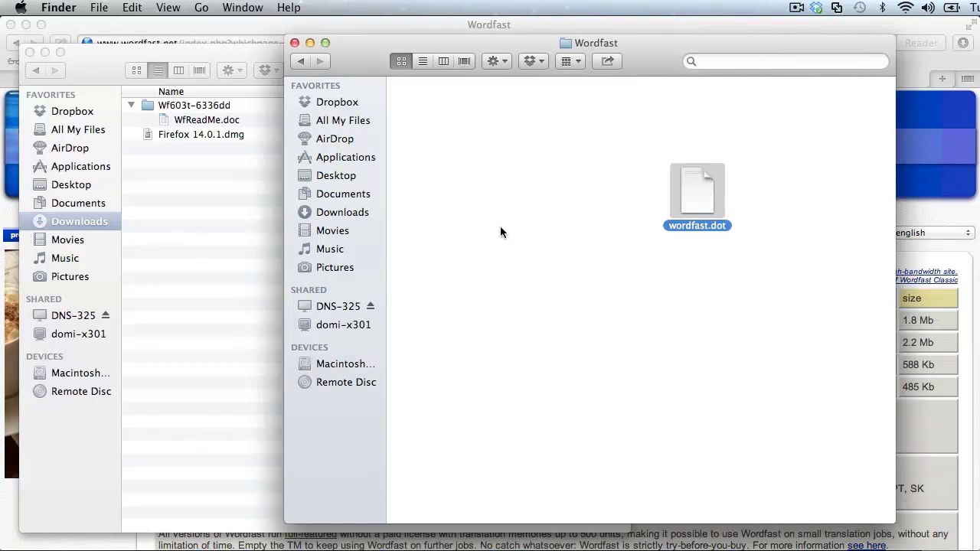
Go back to the home folder in the Finder window.
{"action": "left_click", "coordinate": [299, 62]}
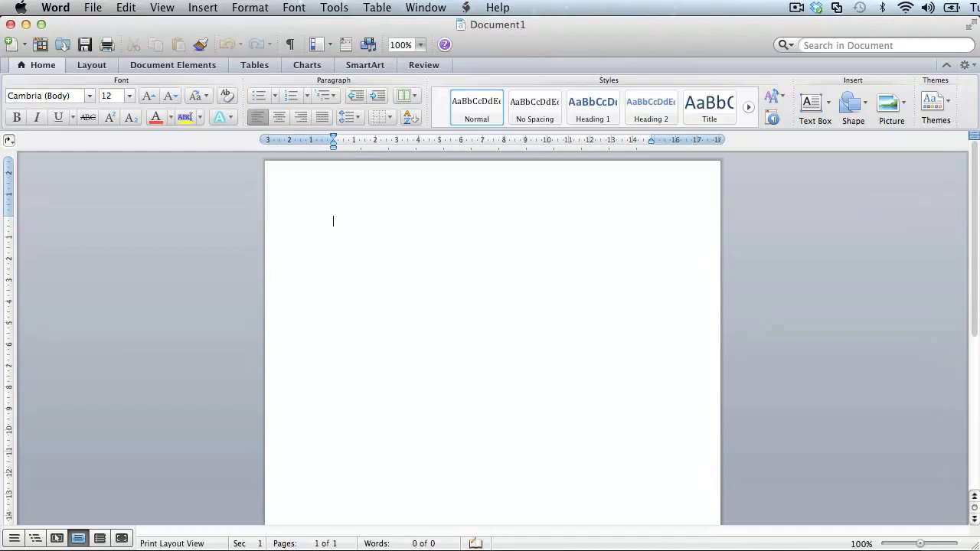
{"action": "left_click", "coordinate": [55, 8]}
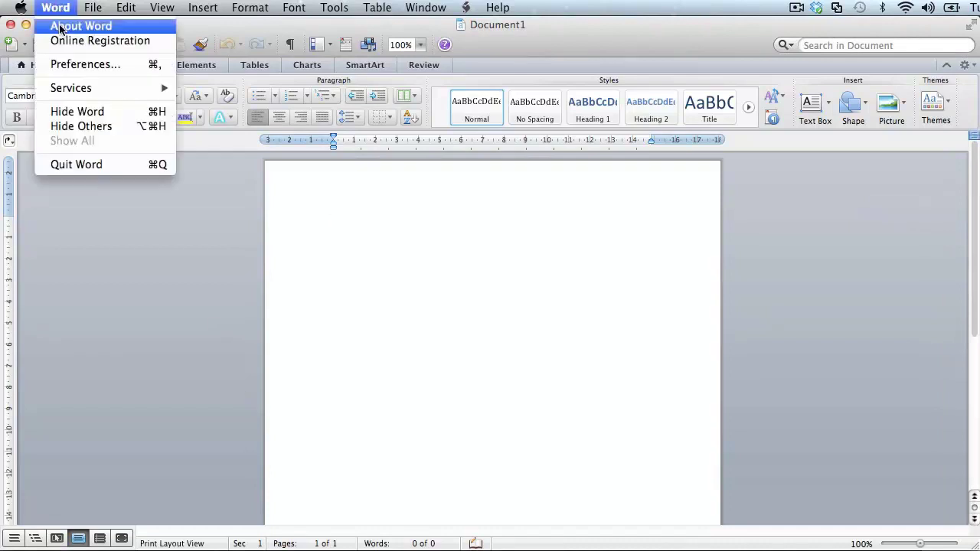
{"action": "left_click", "coordinate": [60, 28]}
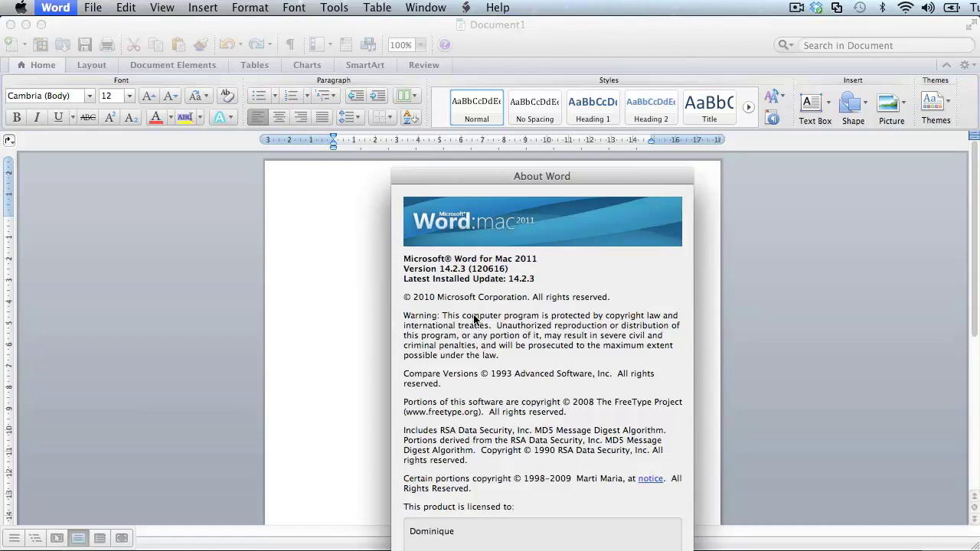
{"action": "key", "text": "super+w"}
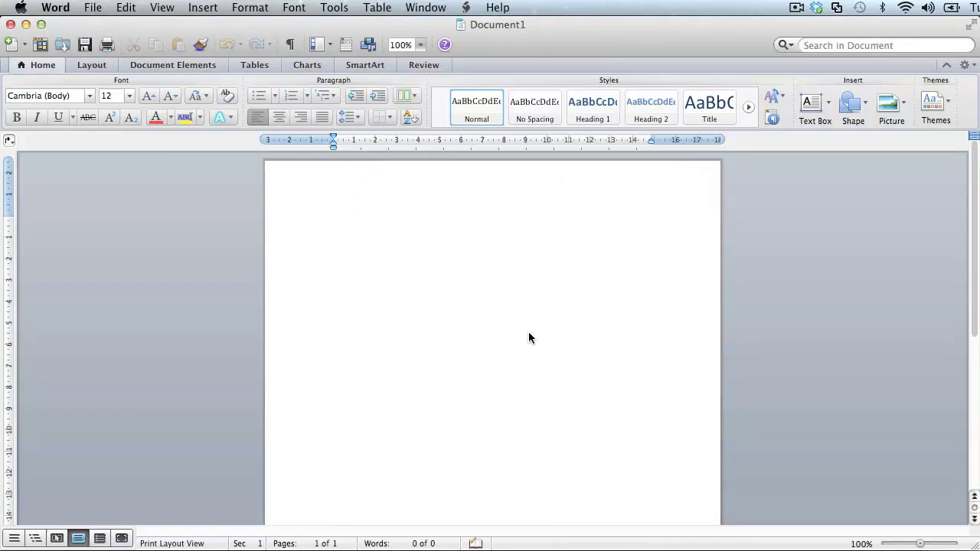
Add ~/Wordfast/wordfast.dot as a global template through Tools > Templates and Add-ins.
{"action": "left_click", "coordinate": [337, 10]}
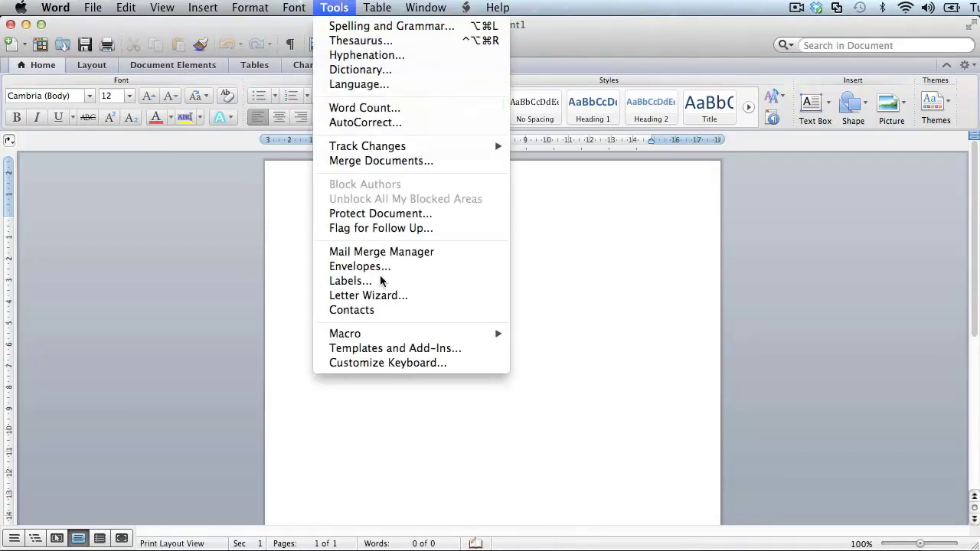
{"action": "left_click", "coordinate": [382, 348]}
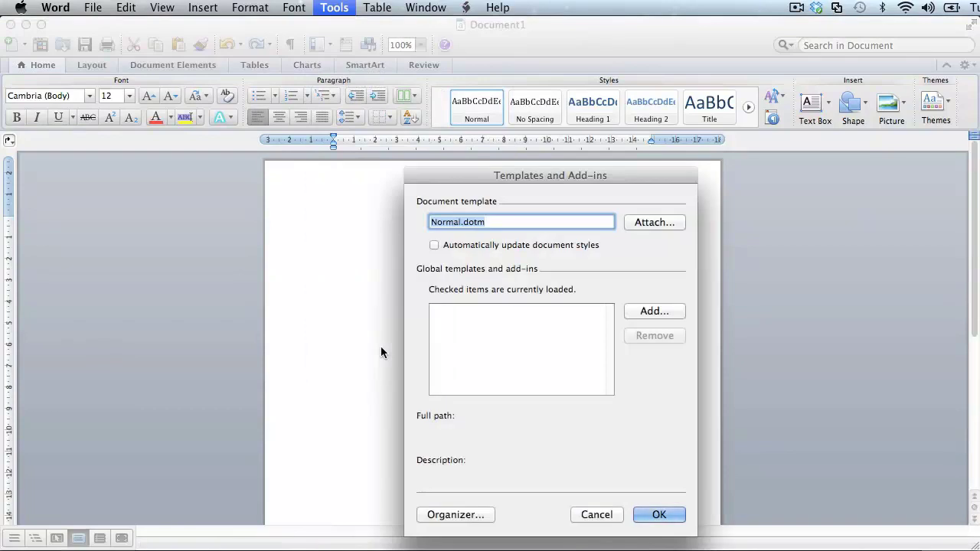
{"action": "left_click", "coordinate": [649, 314]}
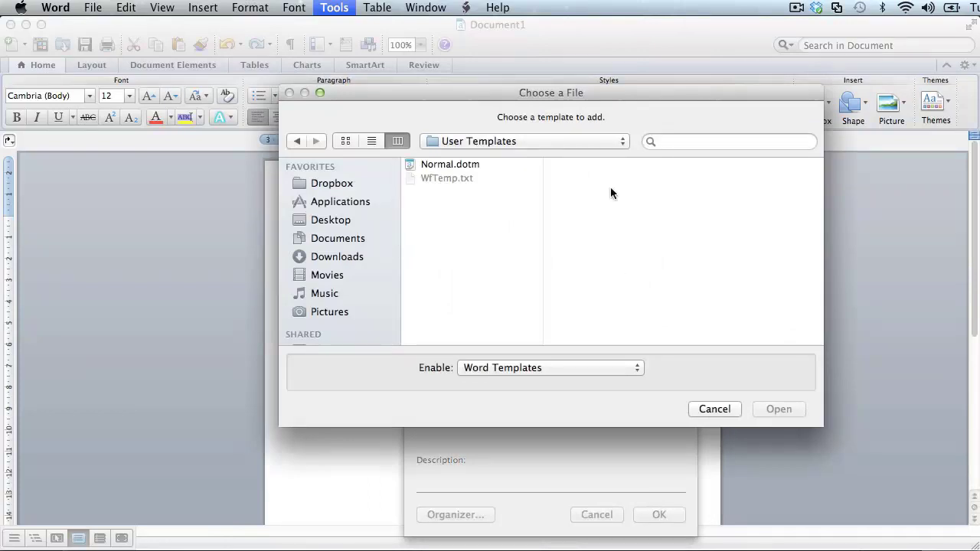
{"action": "left_click", "coordinate": [622, 143]}
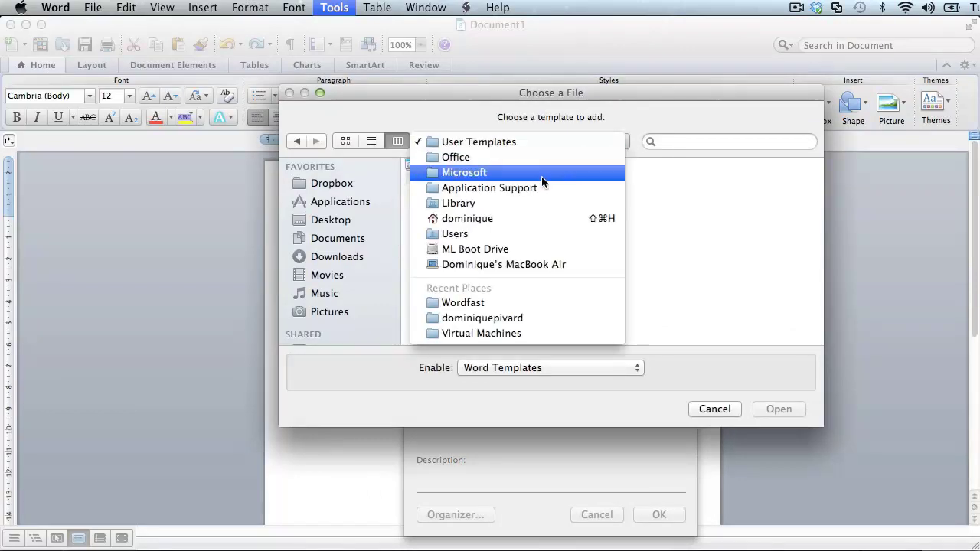
{"action": "left_click", "coordinate": [499, 219]}
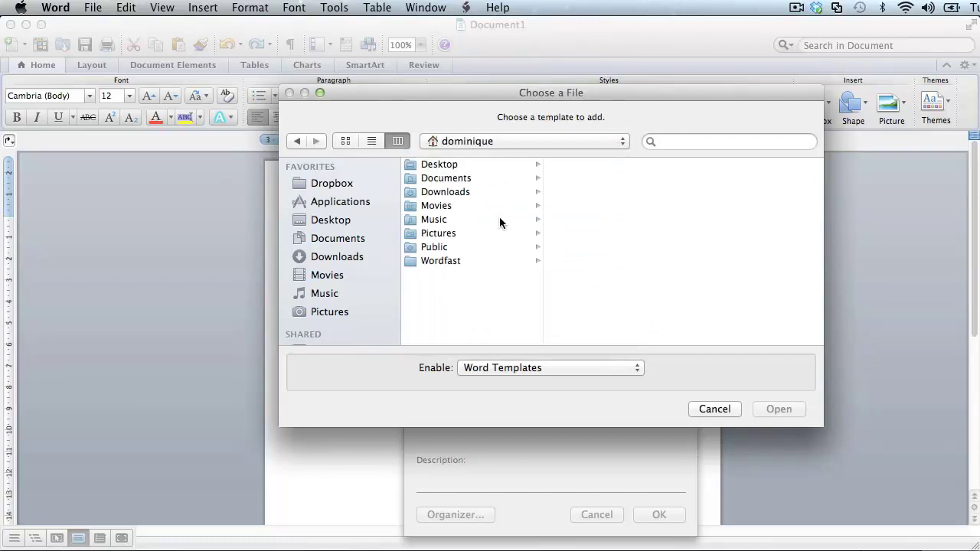
{"action": "left_click", "coordinate": [434, 261]}
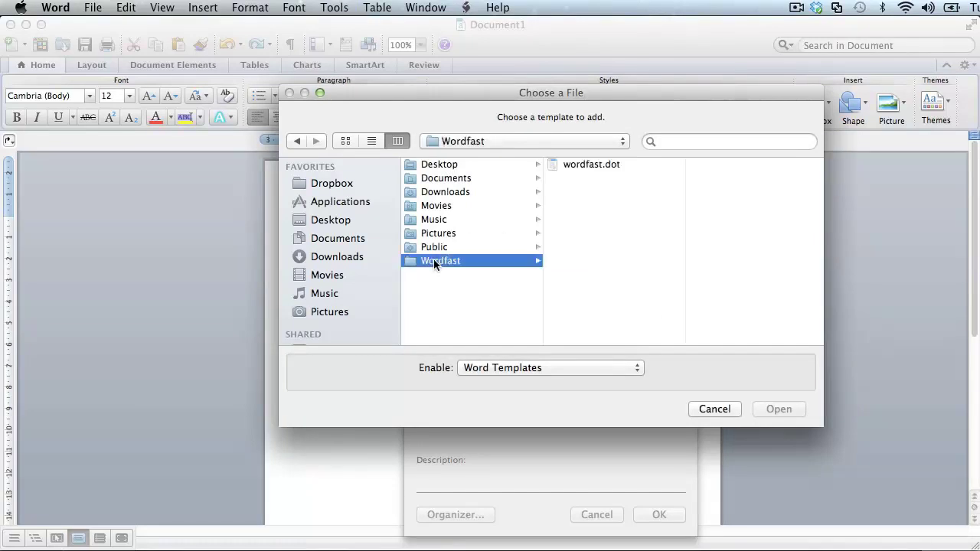
{"action": "left_click", "coordinate": [586, 166]}
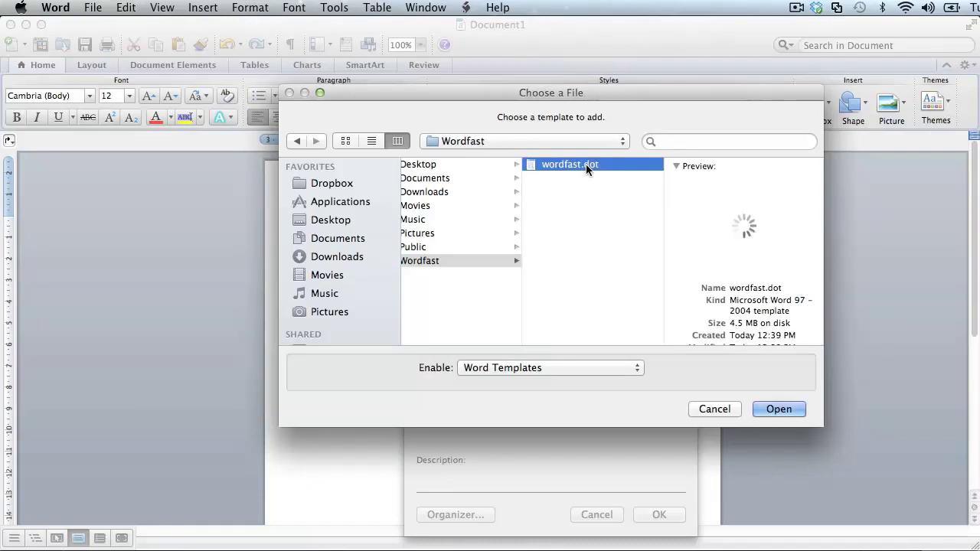
{"action": "left_click", "coordinate": [777, 408]}
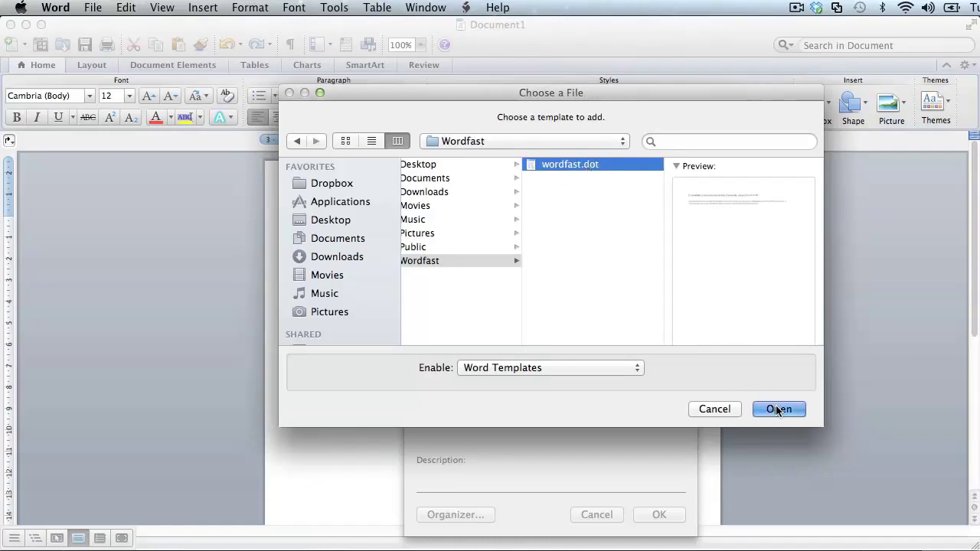
Confirm the add-in, start Wordfast from its green toolbar icon, and open the Wordfast window.
{"action": "left_click", "coordinate": [659, 515]}
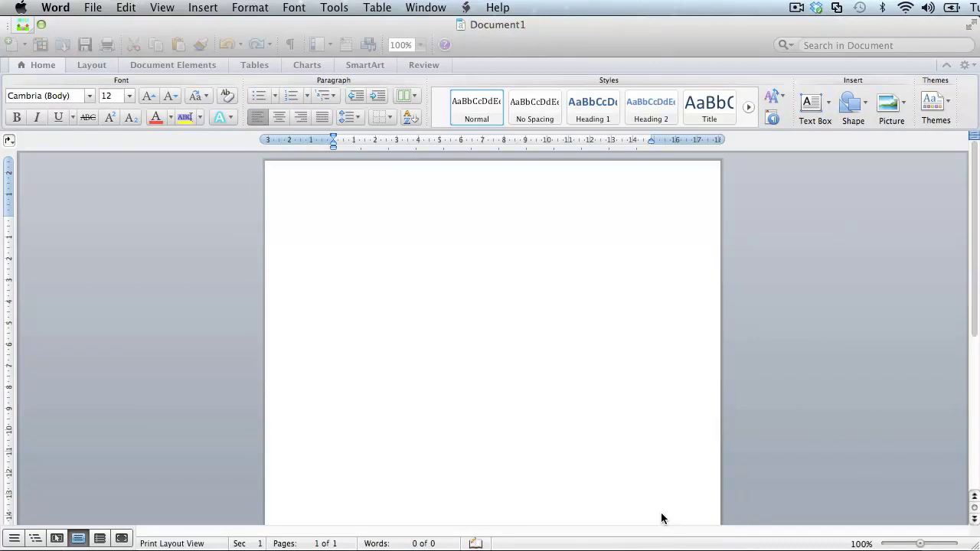
{"action": "left_click", "coordinate": [22, 27]}
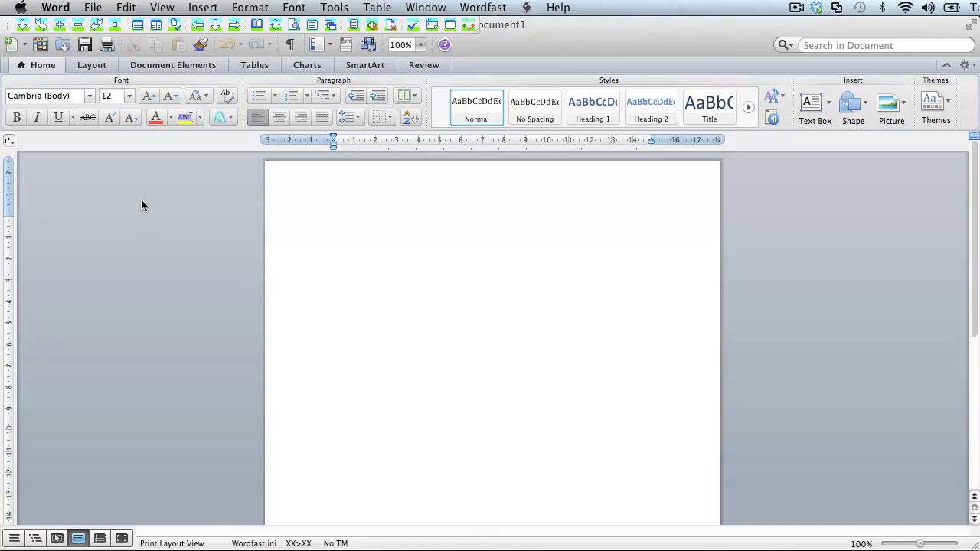
{"action": "left_click", "coordinate": [484, 8]}
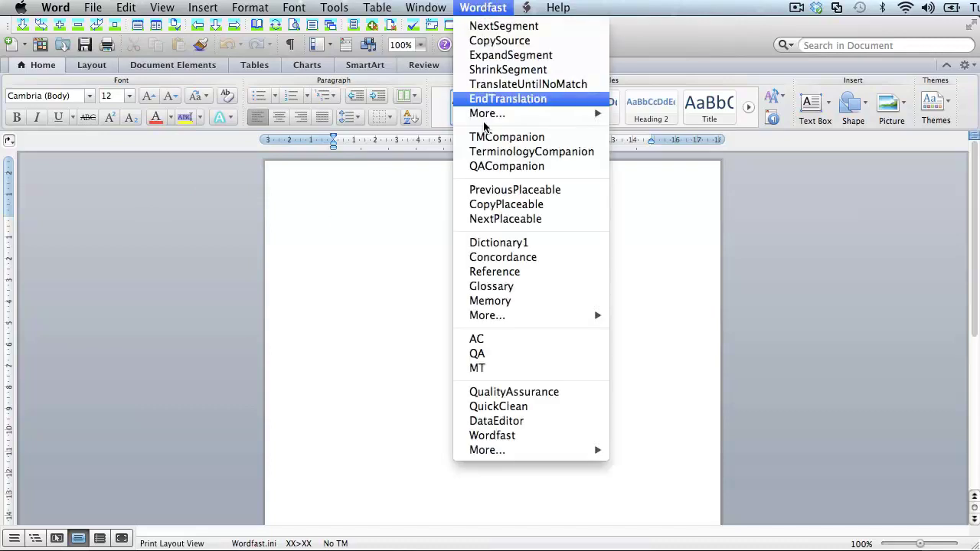
{"action": "left_click", "coordinate": [400, 242]}
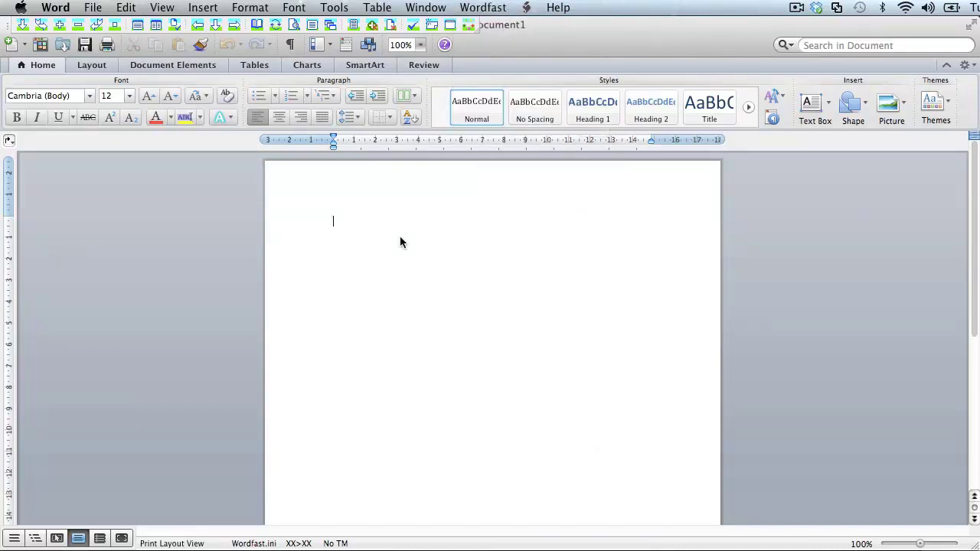
{"action": "left_click", "coordinate": [469, 26]}
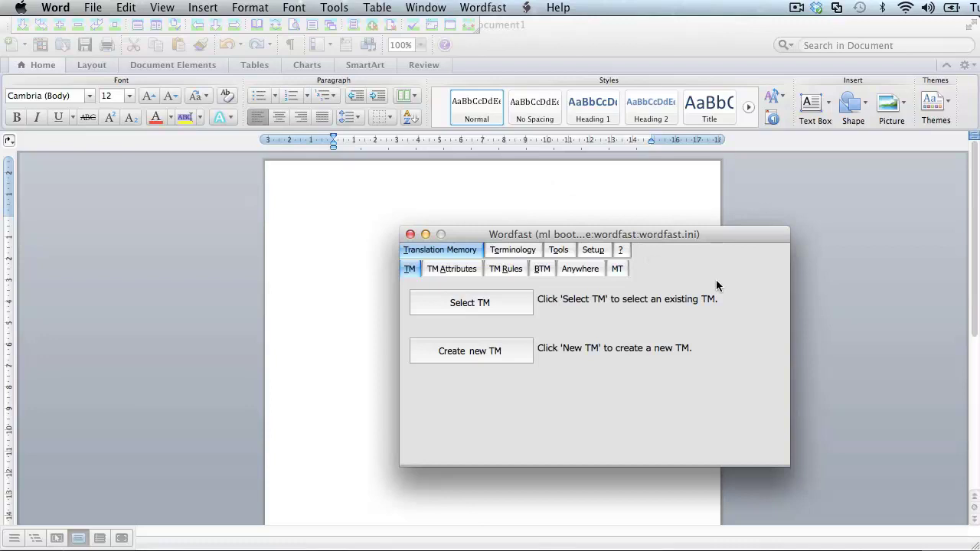
Check the ? tab for Wordfast Classic 6.03t full-version status, reopening the window to recheck.
{"action": "left_click", "coordinate": [622, 251]}
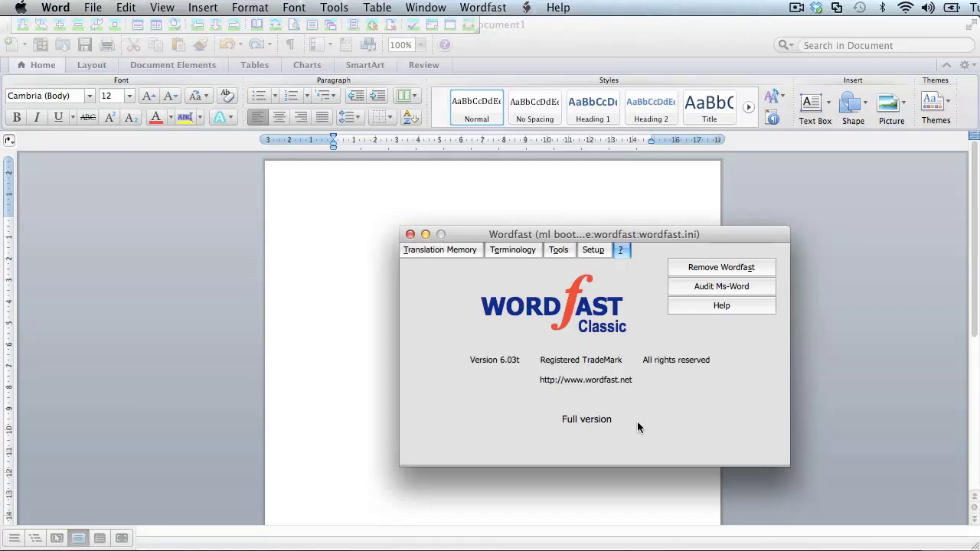
{"action": "left_click", "coordinate": [409, 234]}
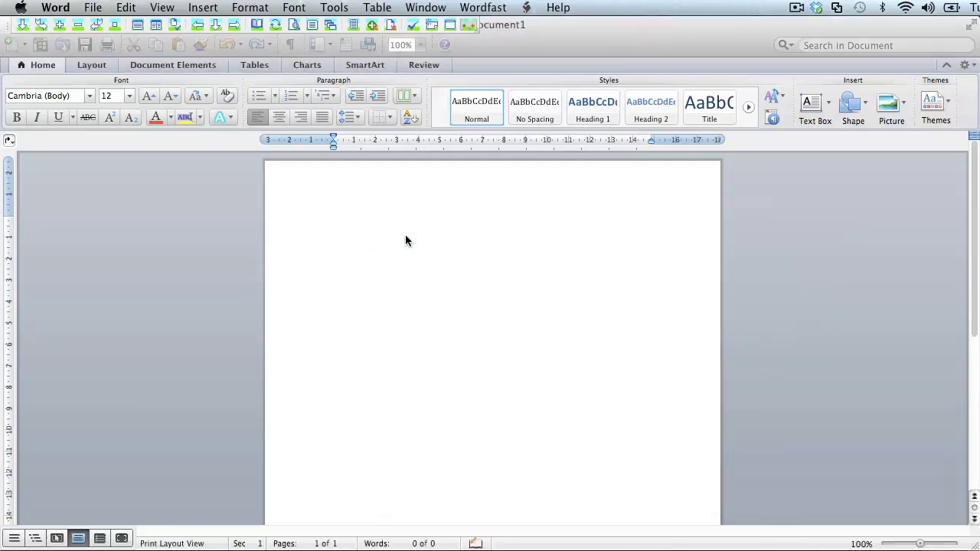
{"action": "left_click", "coordinate": [467, 26]}
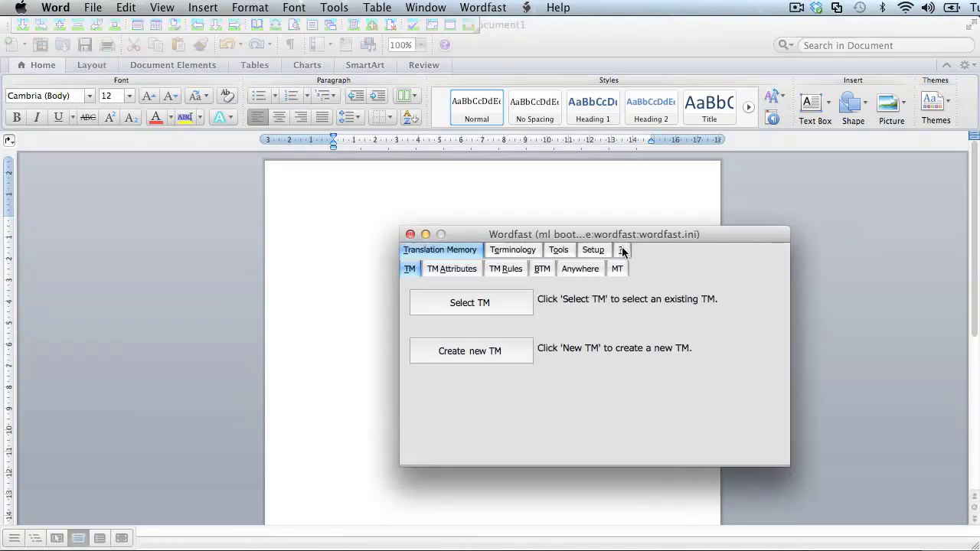
{"action": "left_click", "coordinate": [623, 252]}
{"action": "left_click", "coordinate": [721, 306]}
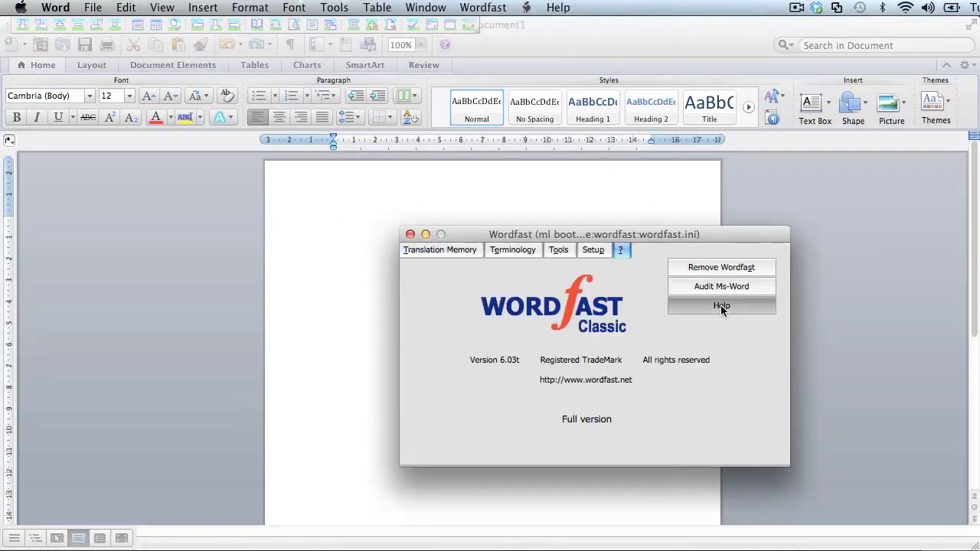
{"action": "left_click", "coordinate": [669, 373]}
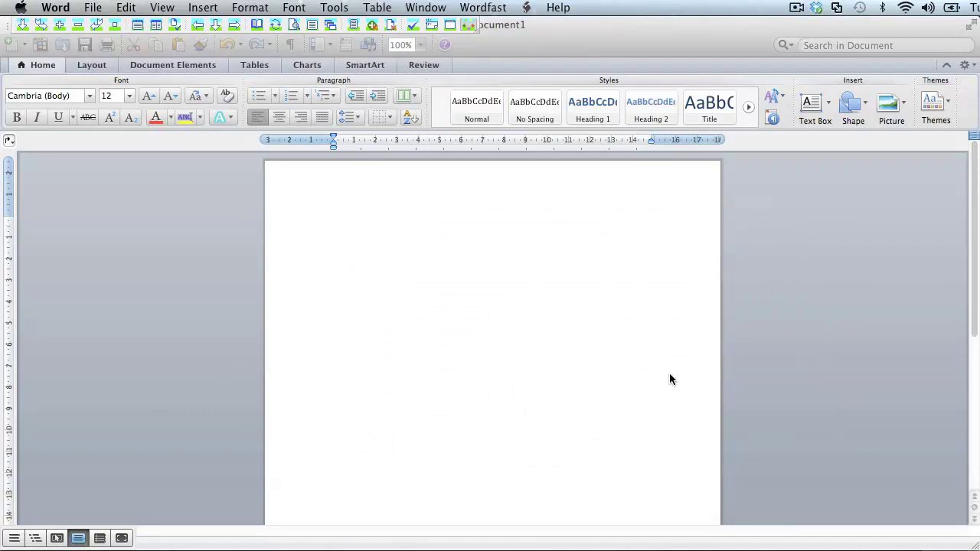
{"action": "left_click", "coordinate": [469, 25]}
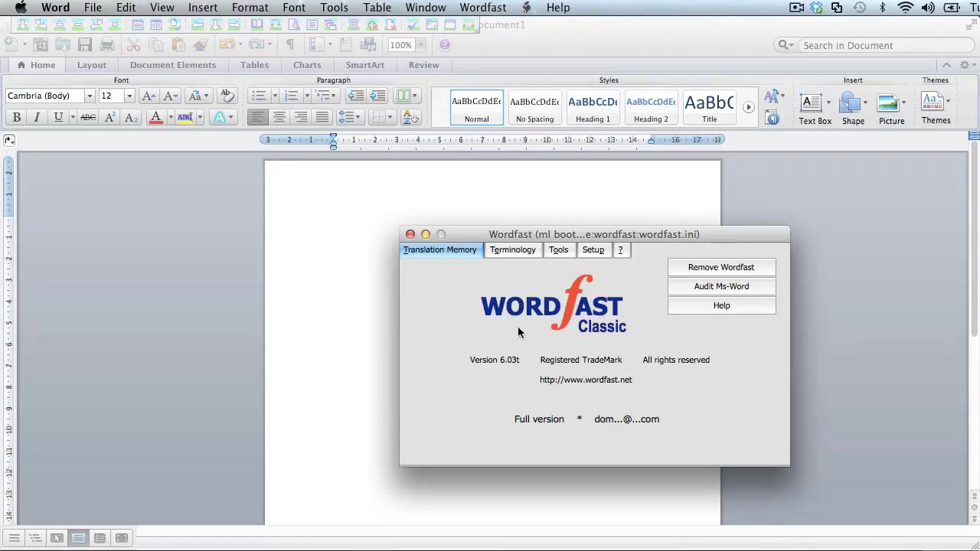
Close the Wordfast window and quit Word.
{"action": "left_click", "coordinate": [410, 235]}
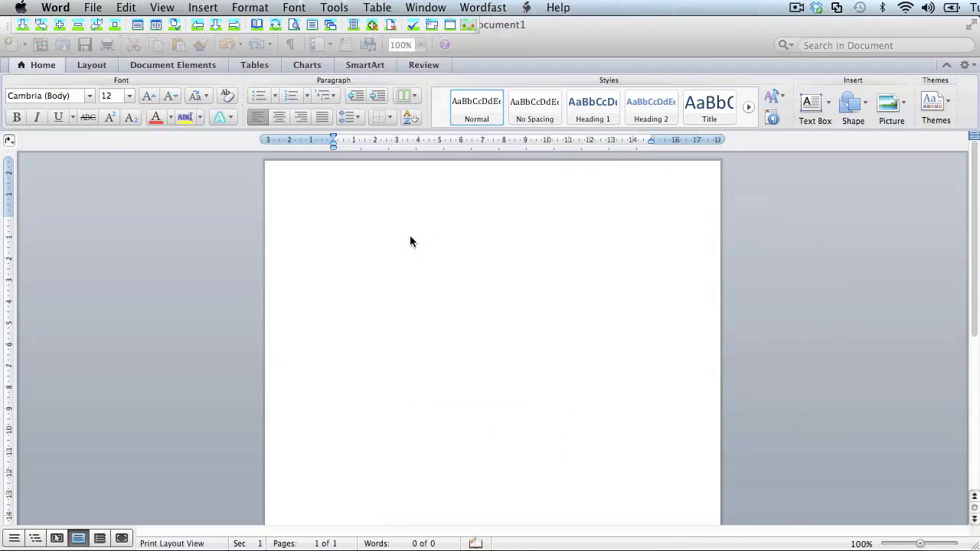
{"action": "left_click", "coordinate": [58, 8]}
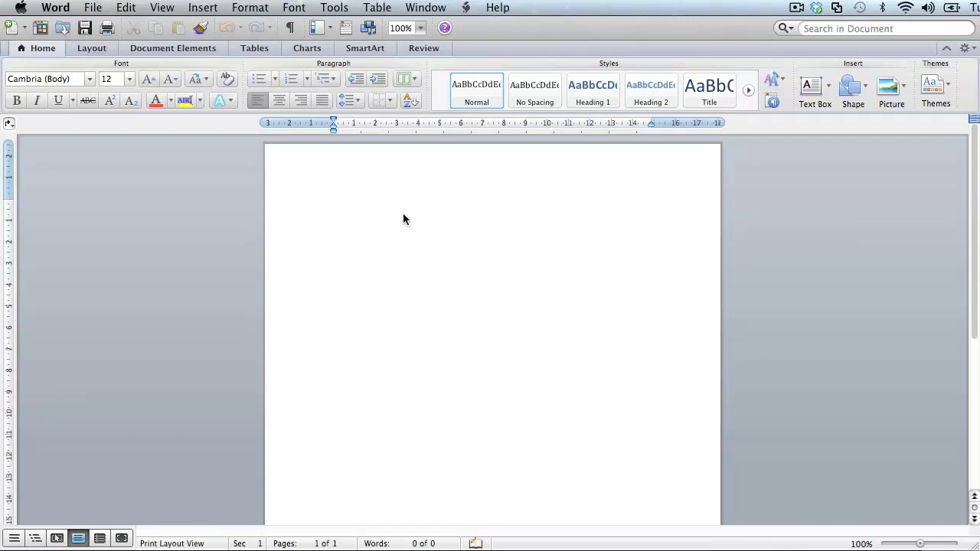
Re-tick wordfast.dot in Templates and Add-ins, confirm, and start Wordfast from its green icon.
{"action": "left_click", "coordinate": [333, 9]}
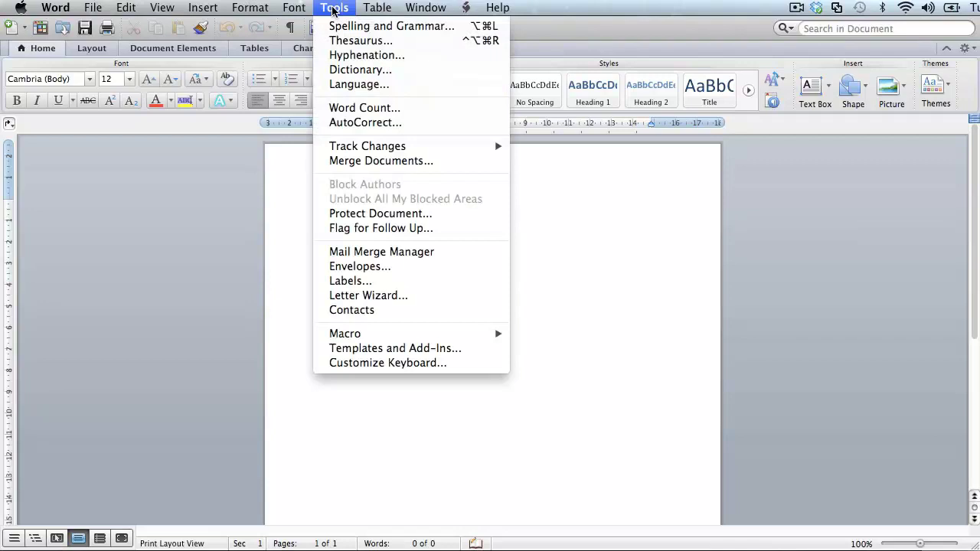
{"action": "left_click", "coordinate": [366, 349]}
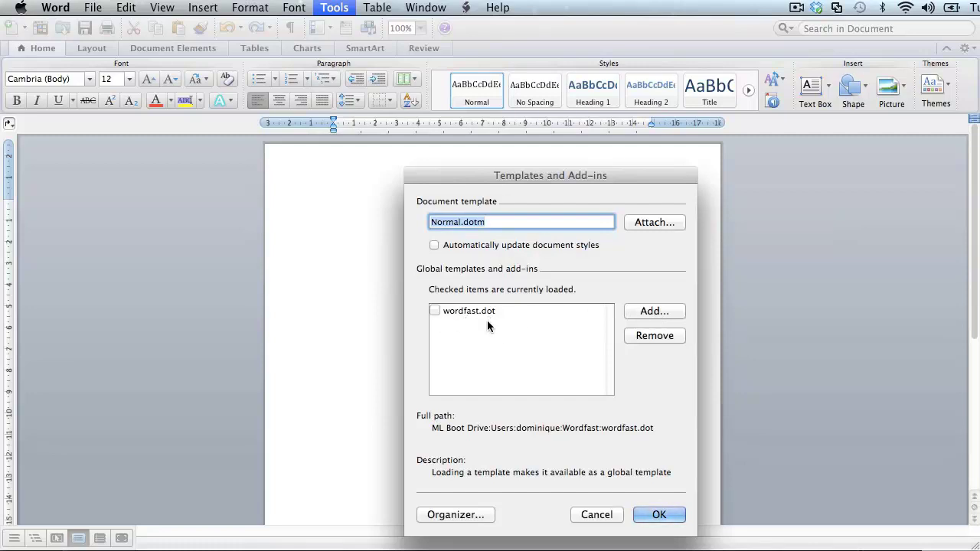
{"action": "left_click", "coordinate": [435, 311]}
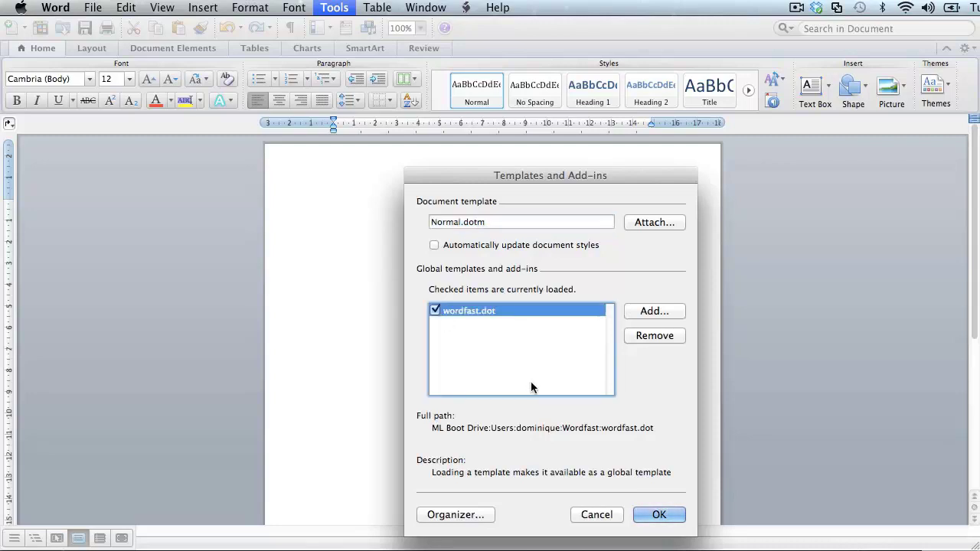
{"action": "left_click", "coordinate": [660, 515]}
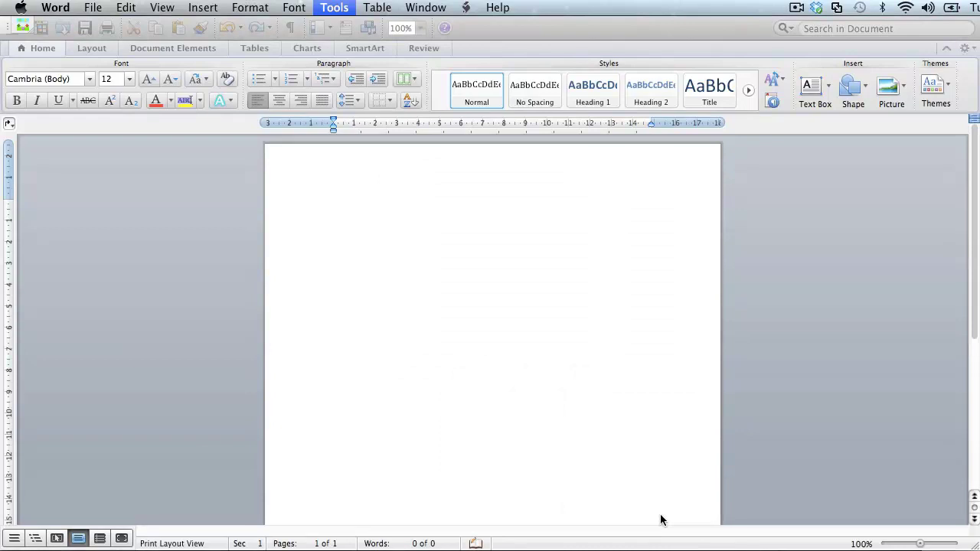
{"action": "left_click", "coordinate": [22, 29]}
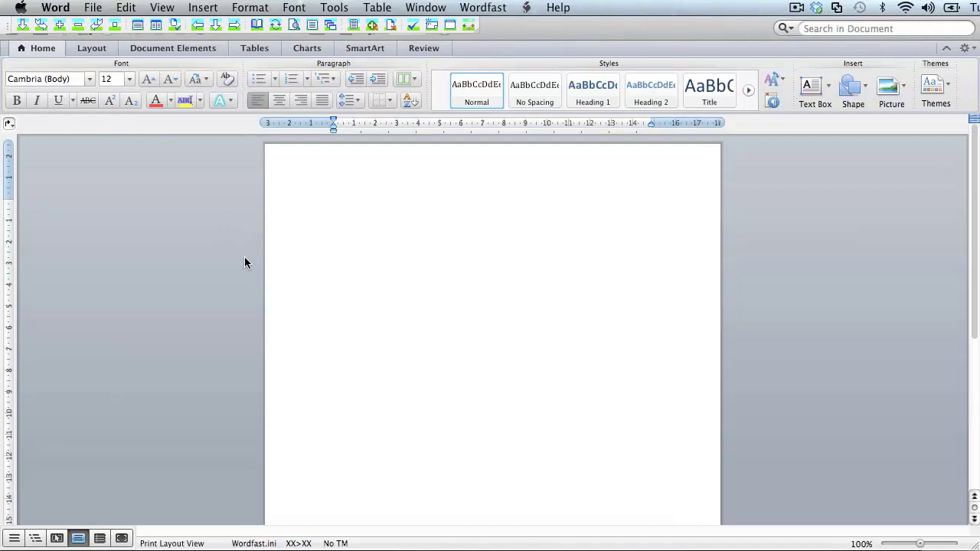
{"action": "left_click", "coordinate": [338, 9]}
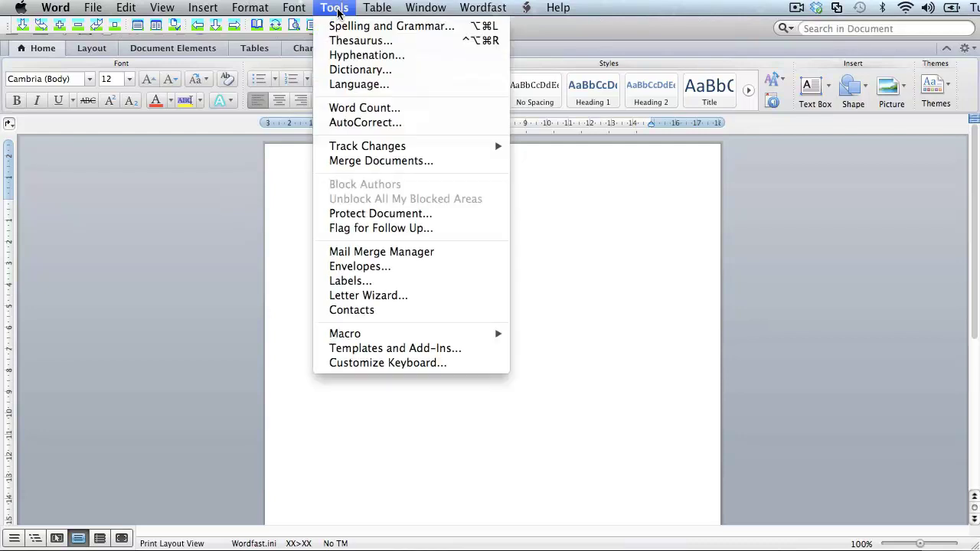
{"action": "left_click", "coordinate": [360, 350]}
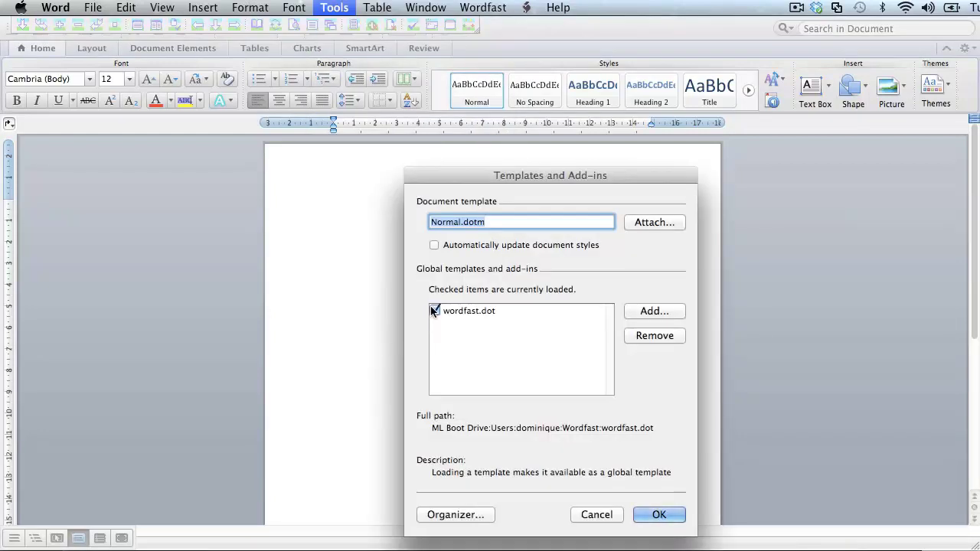
{"action": "left_click", "coordinate": [655, 516]}
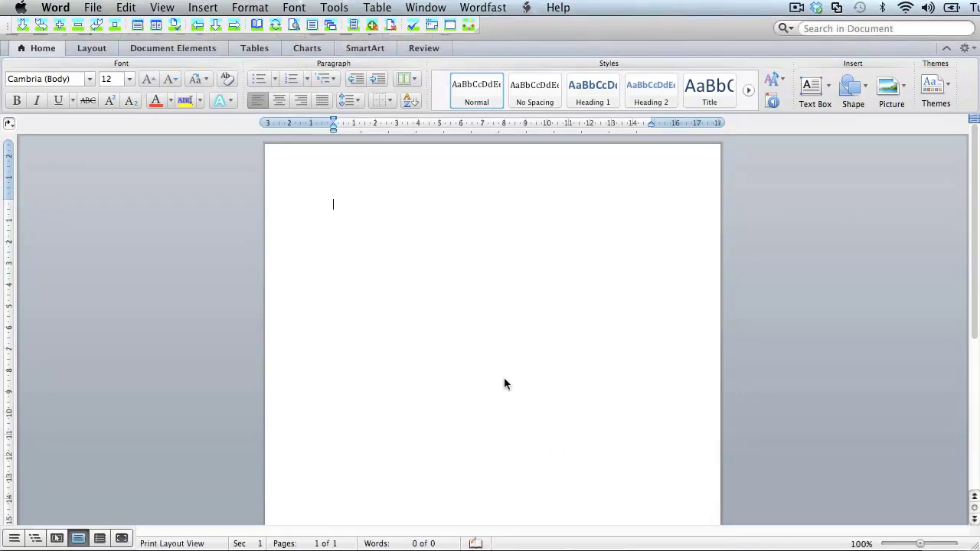